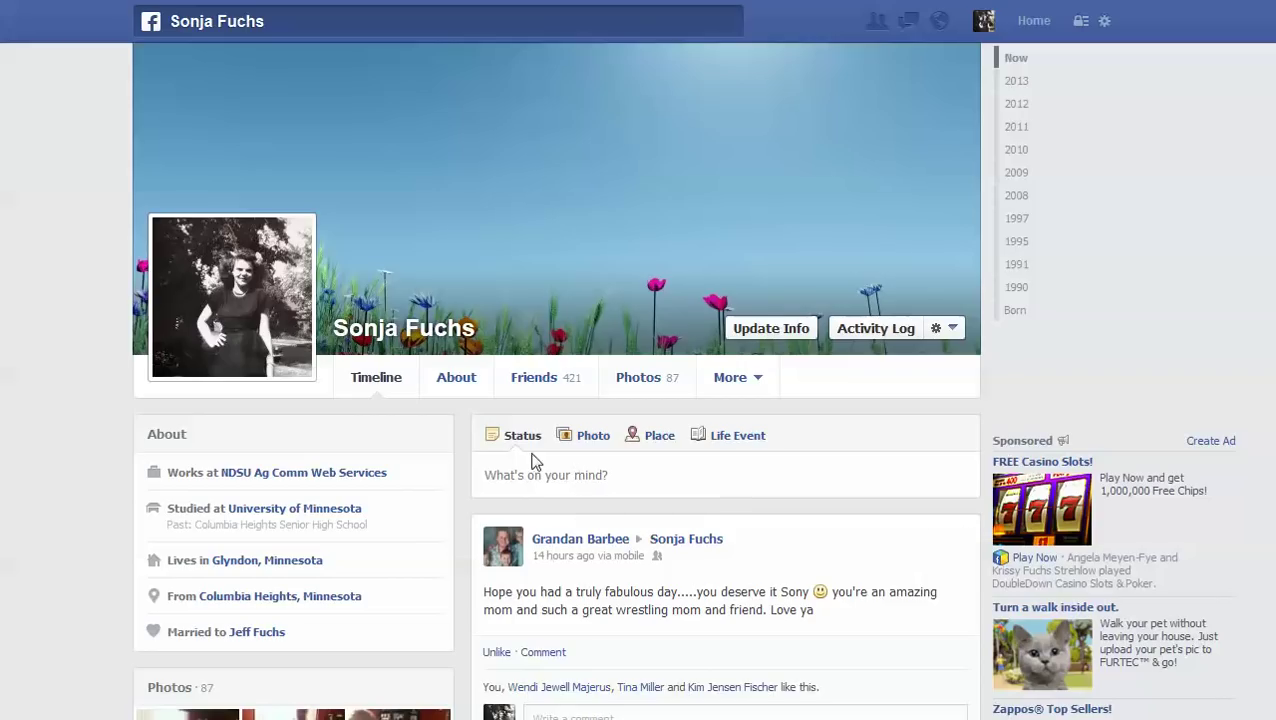
Open the 'What's on your mind?' status box on the personal Timeline.
left_click(511, 480)
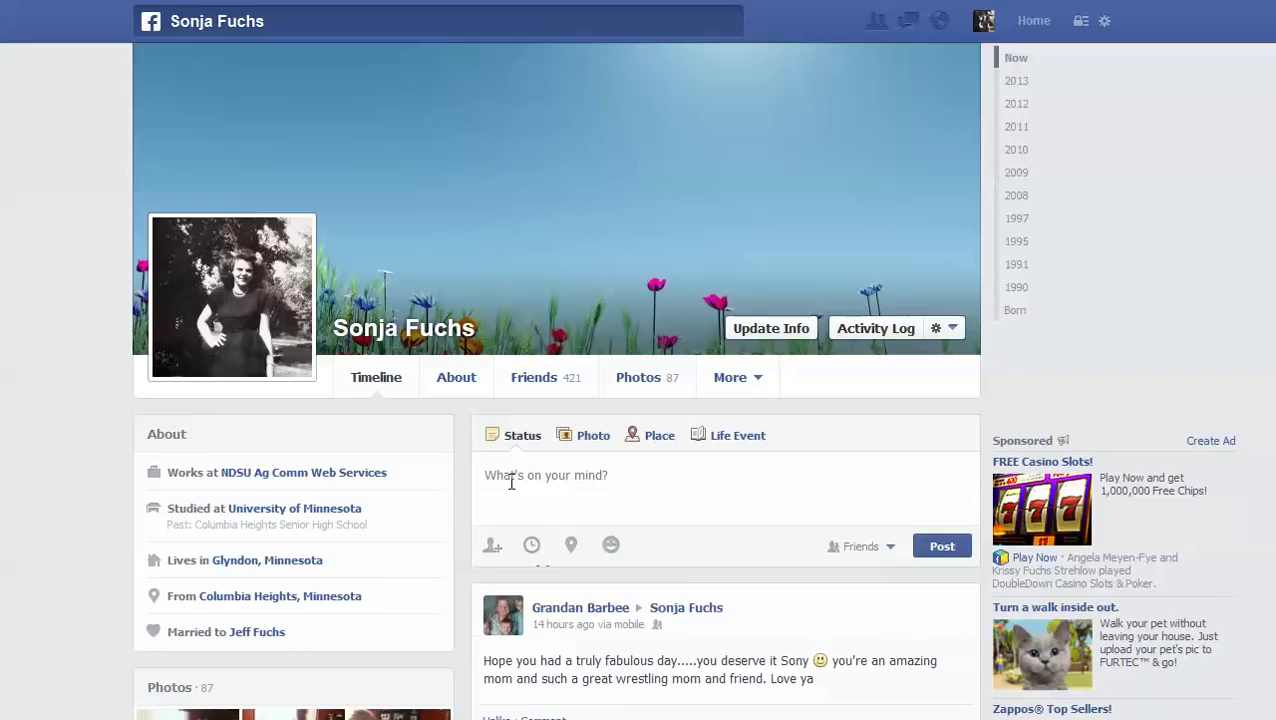
Switch the new post to photos and attach bugs.jpg.
left_click(580, 442)
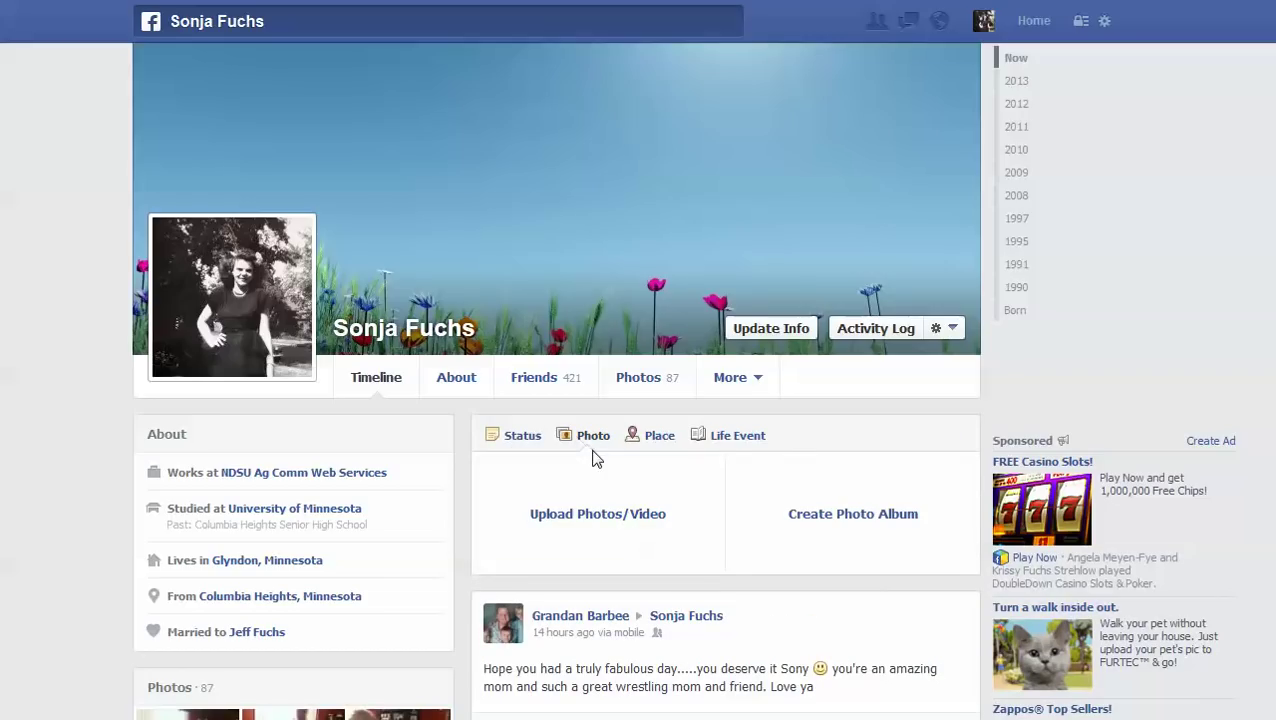
left_click(597, 523)
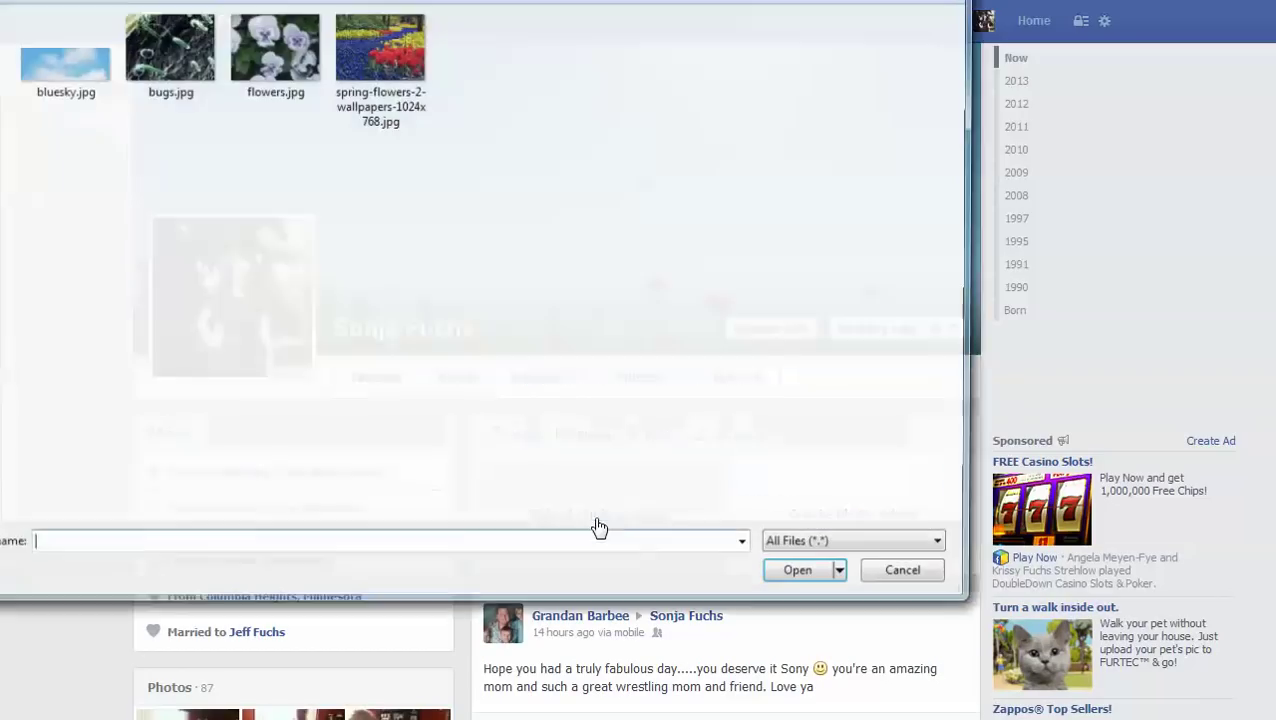
key("Right")
key("Right")
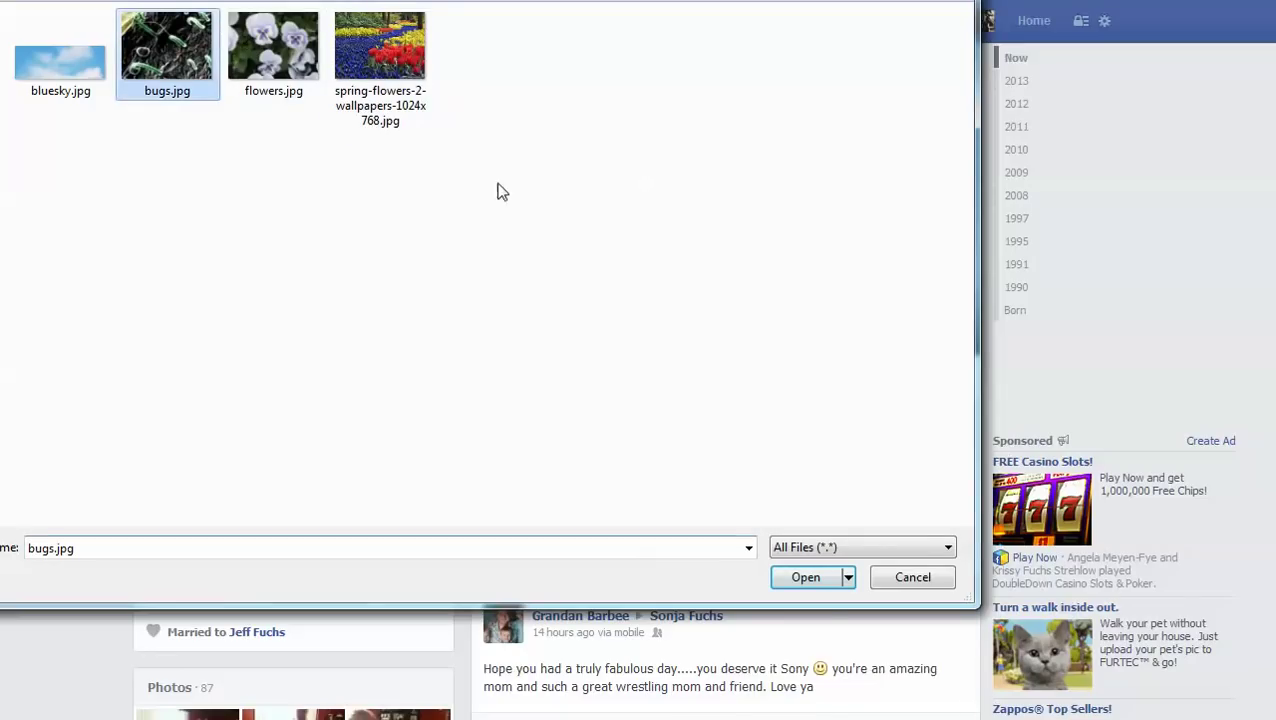
left_click(806, 577)
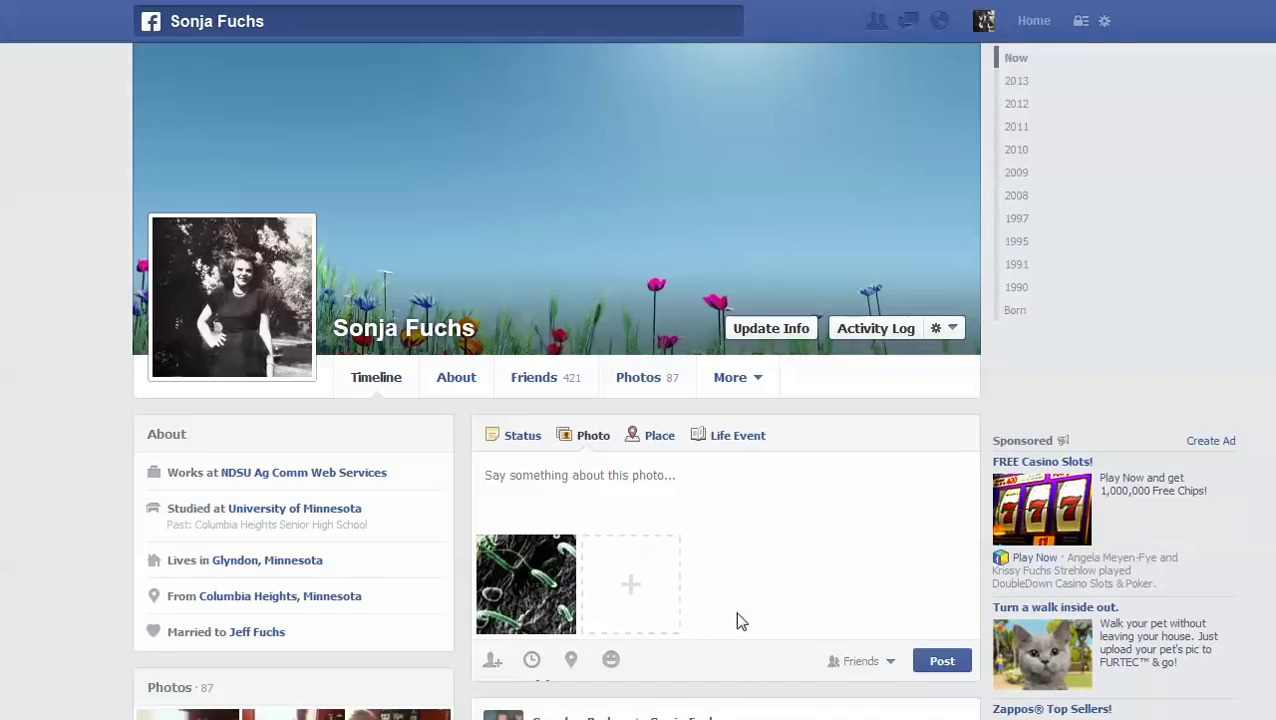
Add flowers.jpg as the post's second photo, then open the account menu.
left_click(626, 583)
left_click(305, 42)
left_click(799, 581)
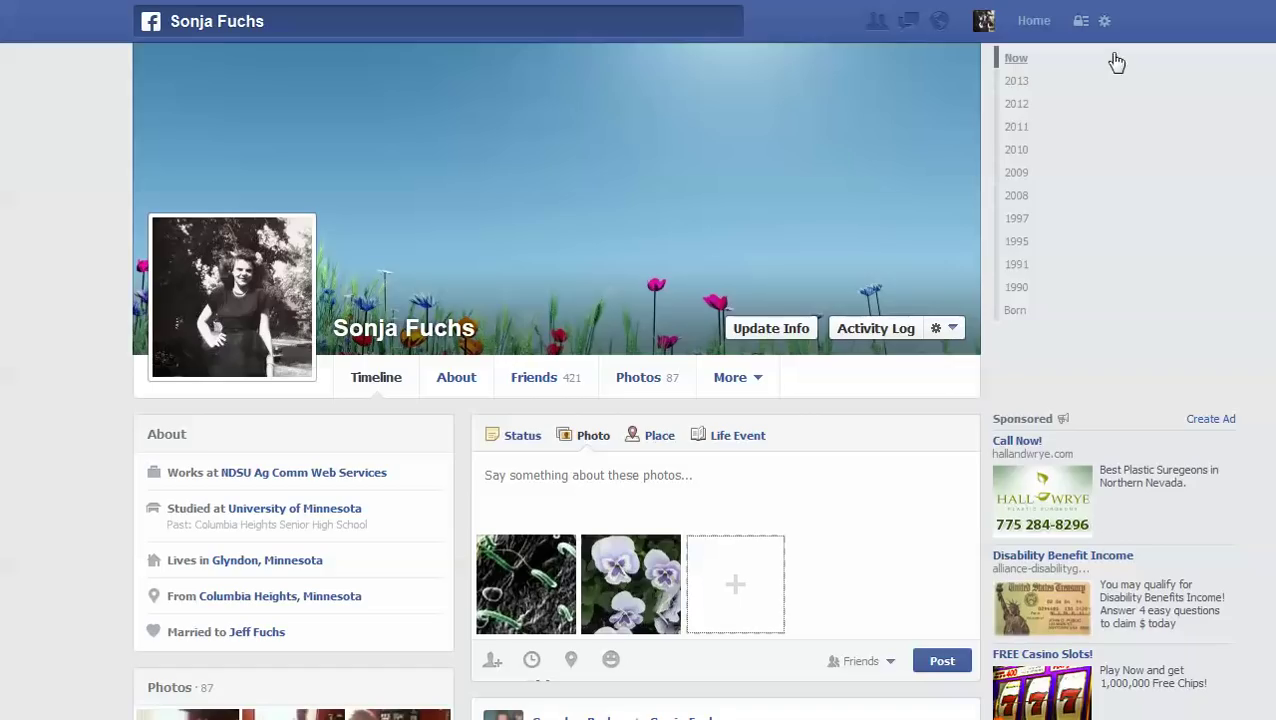
left_click(1105, 22)
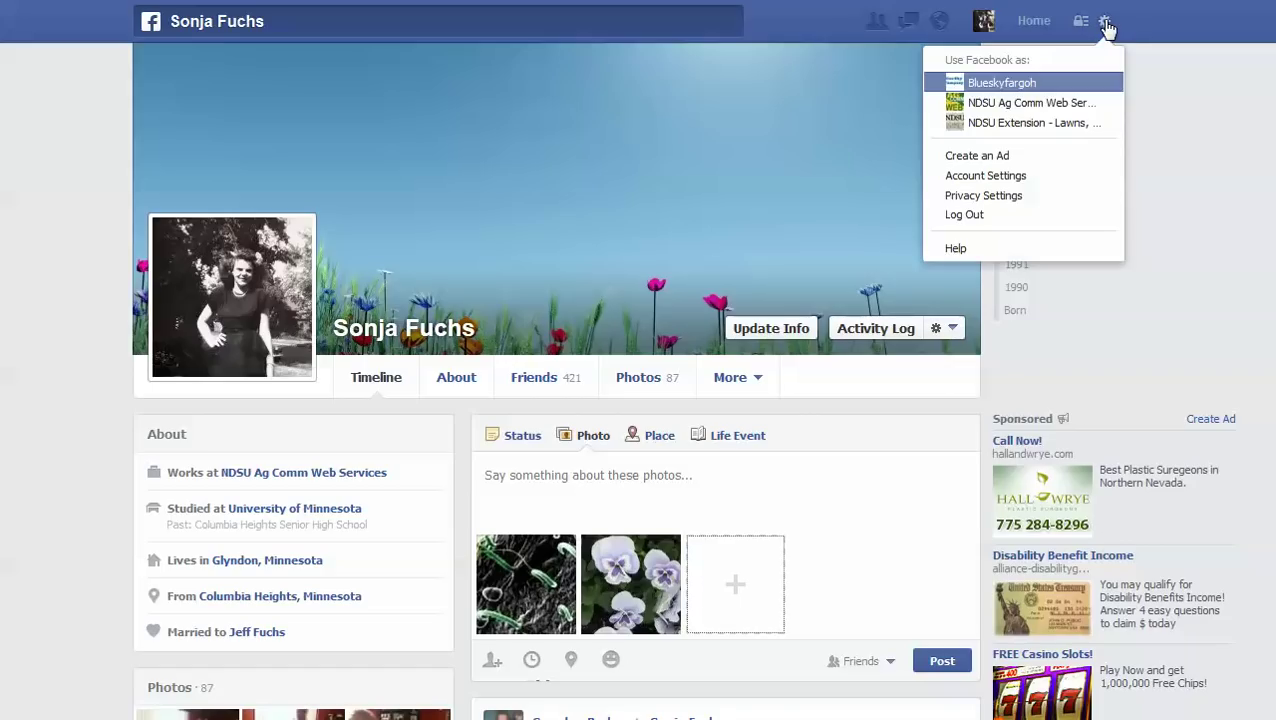
Use Facebook as Blueskyfargoh, discard the unfinished draft, and open the page's status box.
left_click(1001, 88)
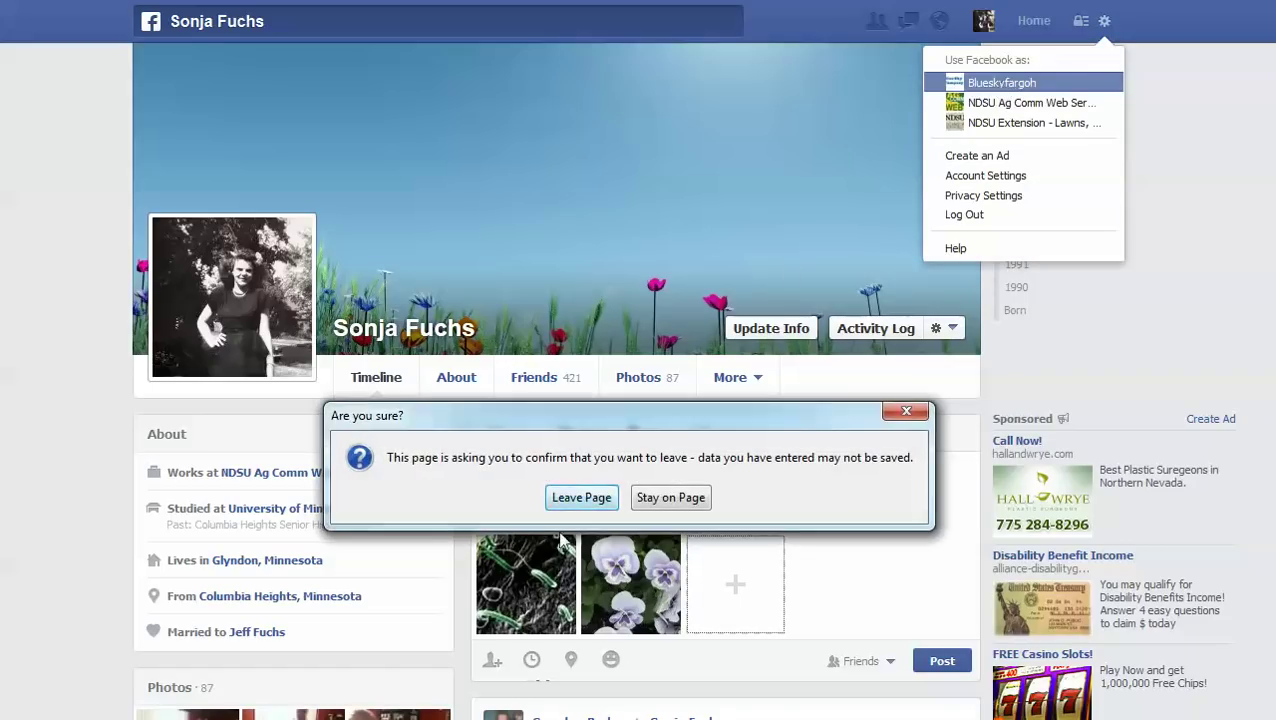
left_click(584, 498)
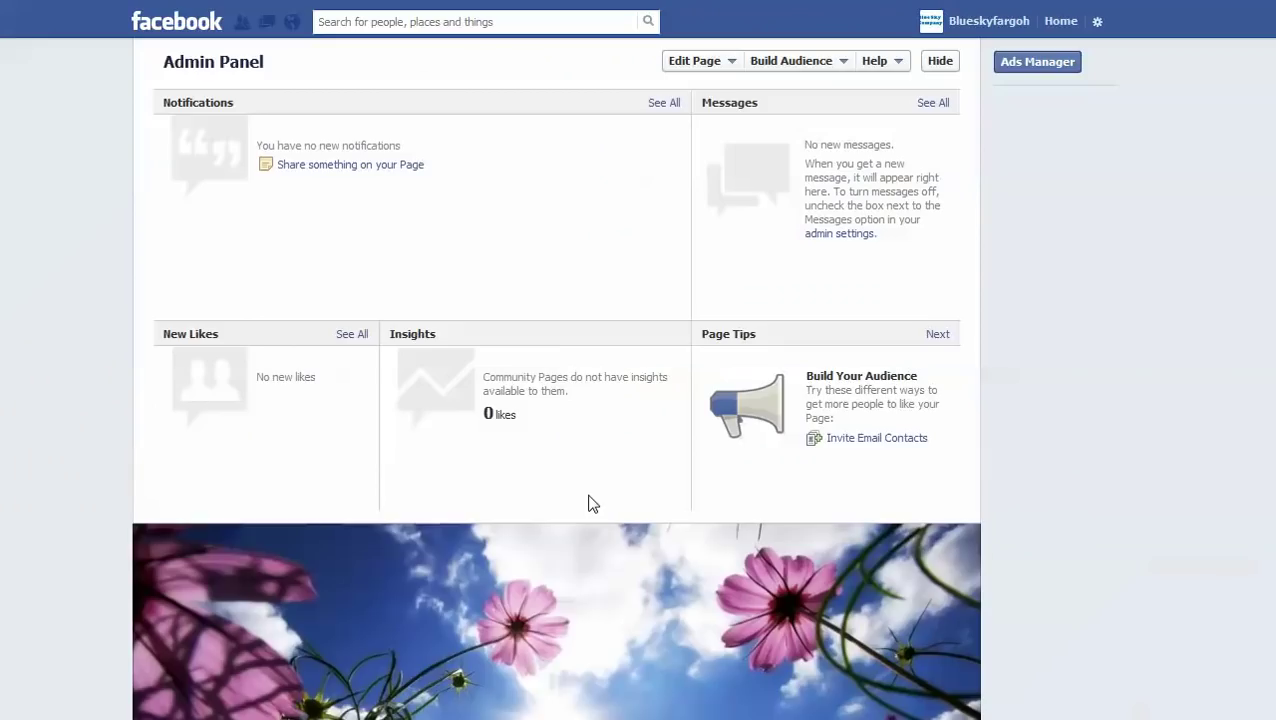
scroll(629, 676, "down", 7)
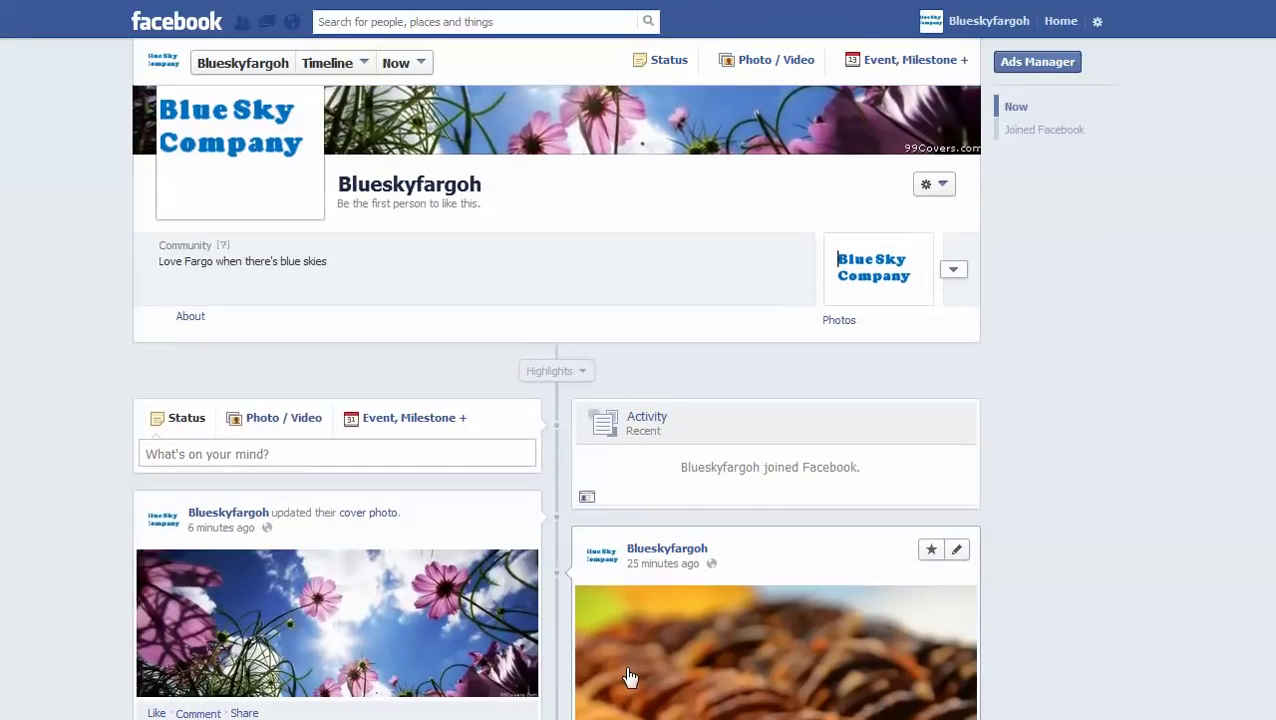
left_click(256, 455)
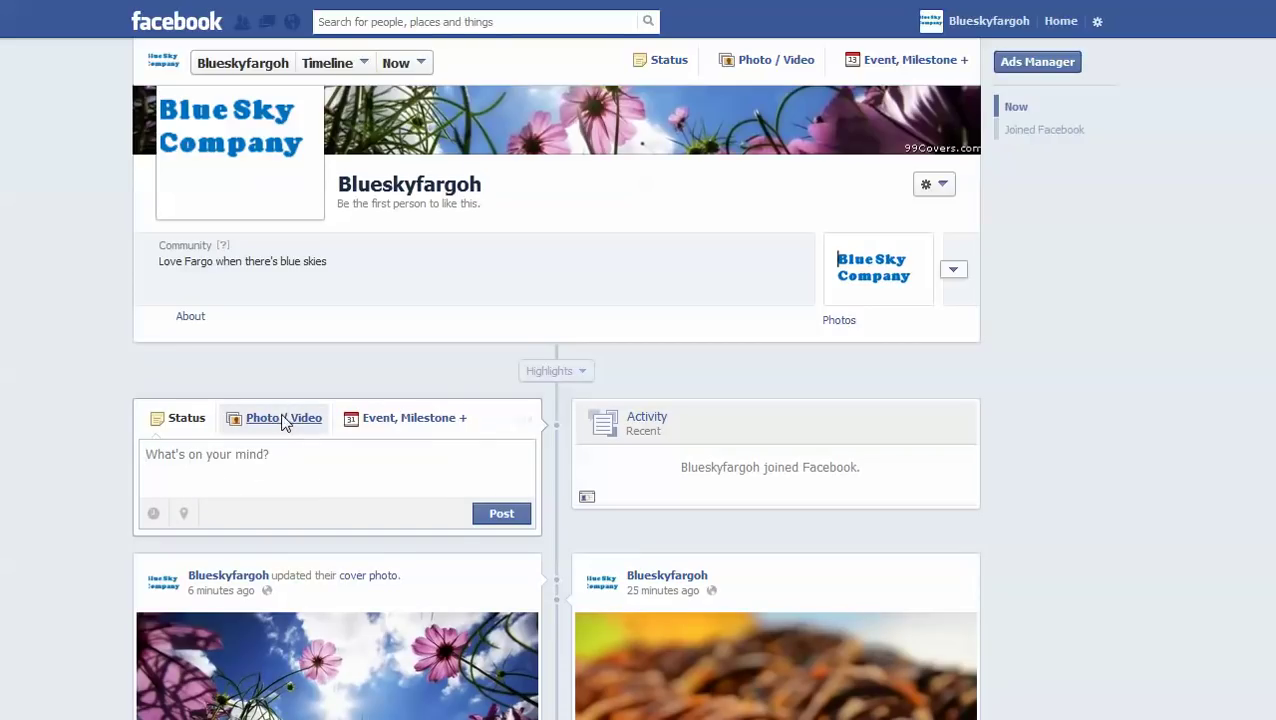
Choose bugs.jpg for a page photo post, then go to the page's Photos section.
left_click(258, 430)
left_click(205, 500)
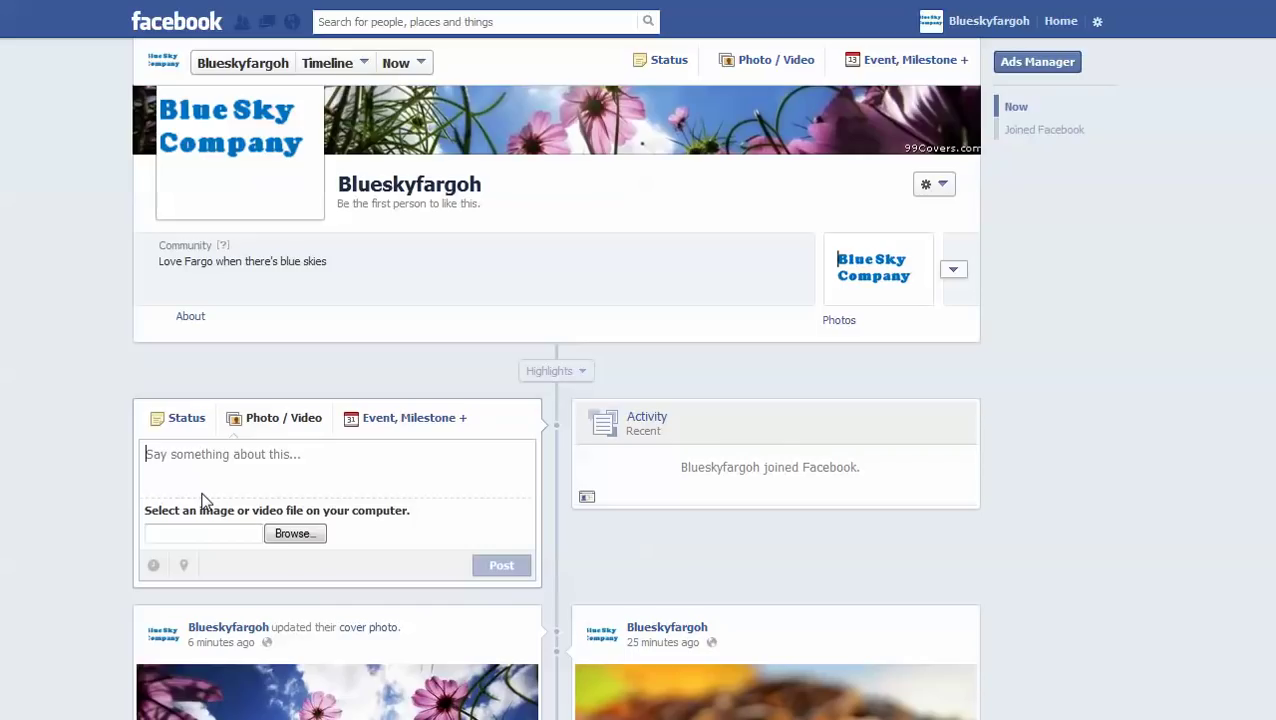
left_click(295, 533)
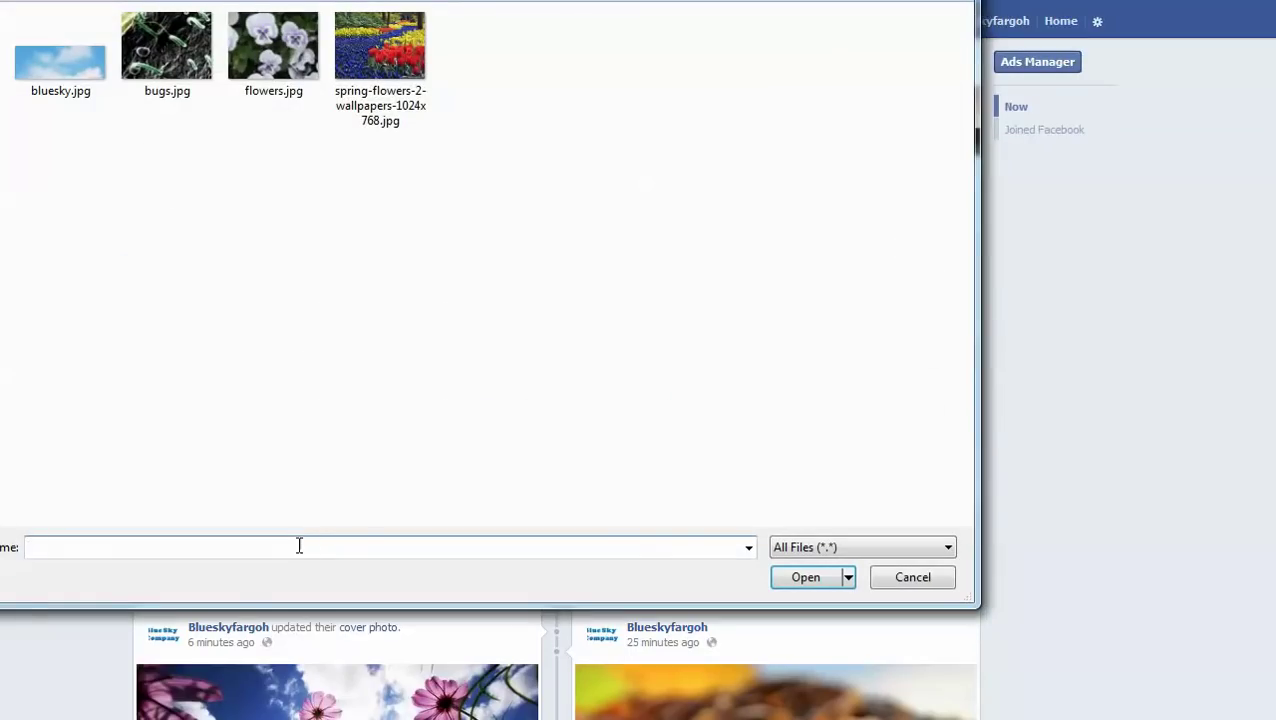
left_click(207, 18)
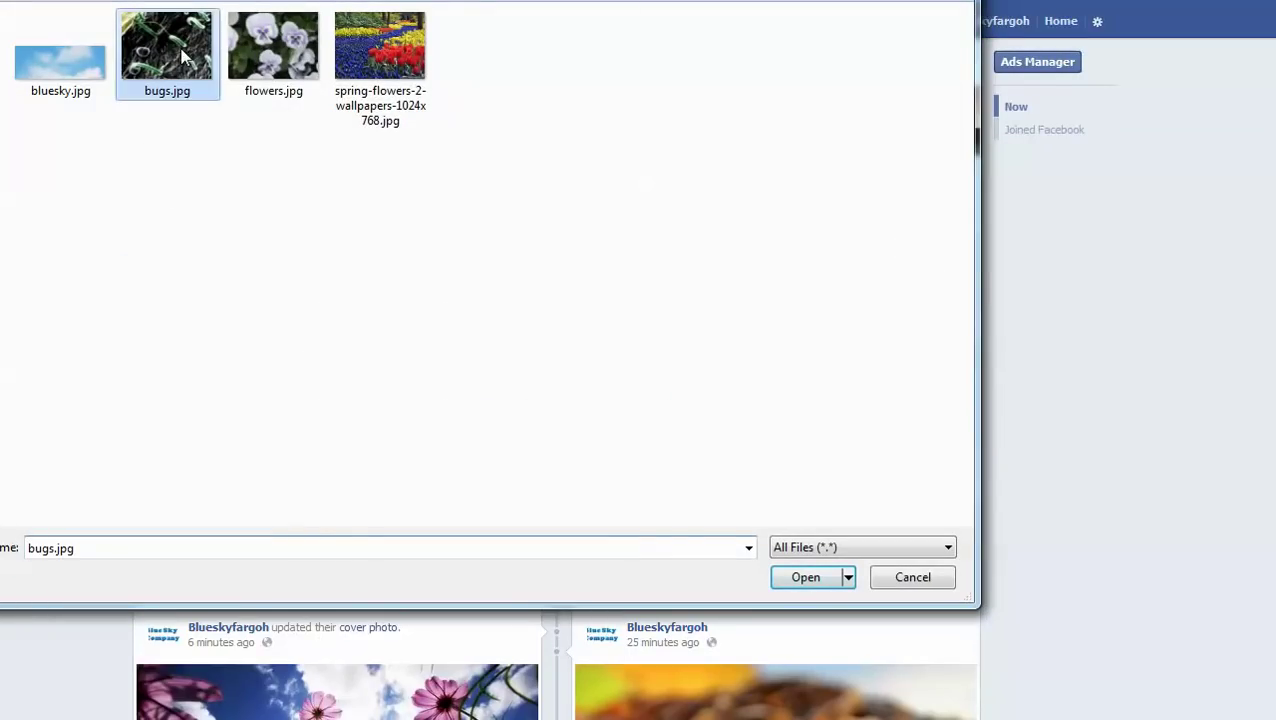
left_click(806, 577)
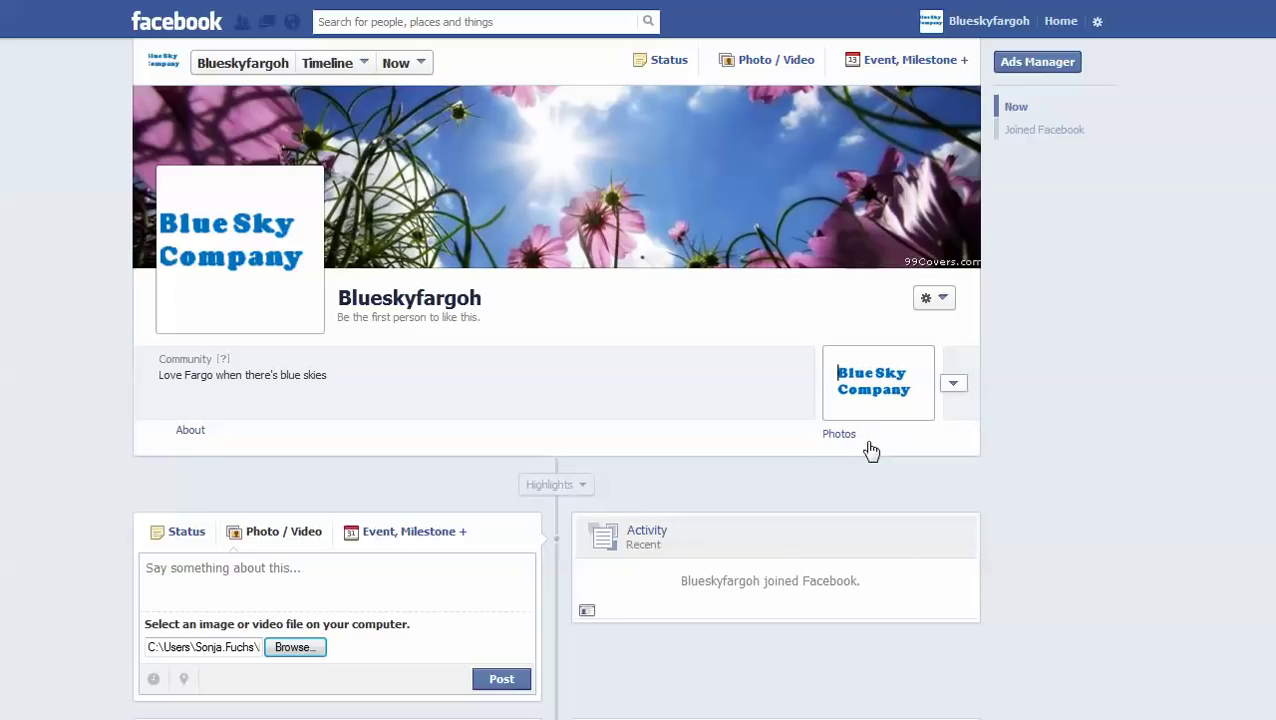
left_click(872, 386)
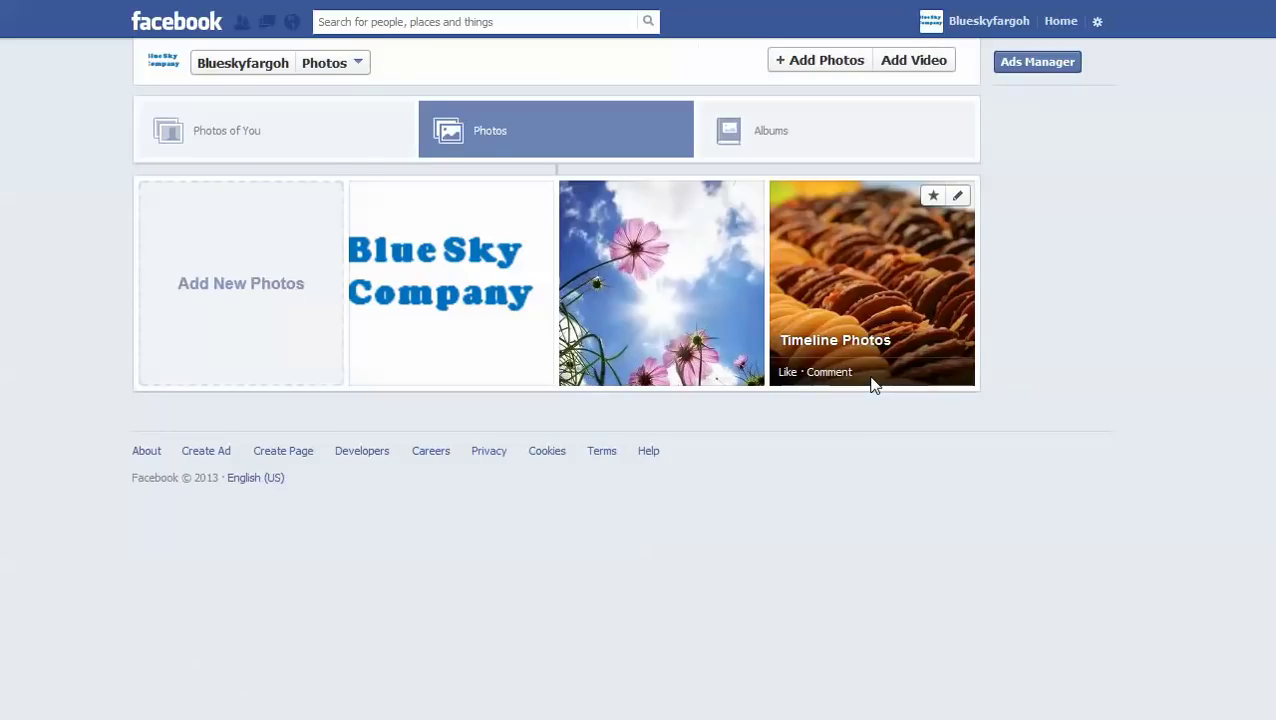
Upload bugs.jpg, flowers.jpg and spring-flowers-2-wallpapers-1024x768.jpg together as a new album.
left_click(259, 290)
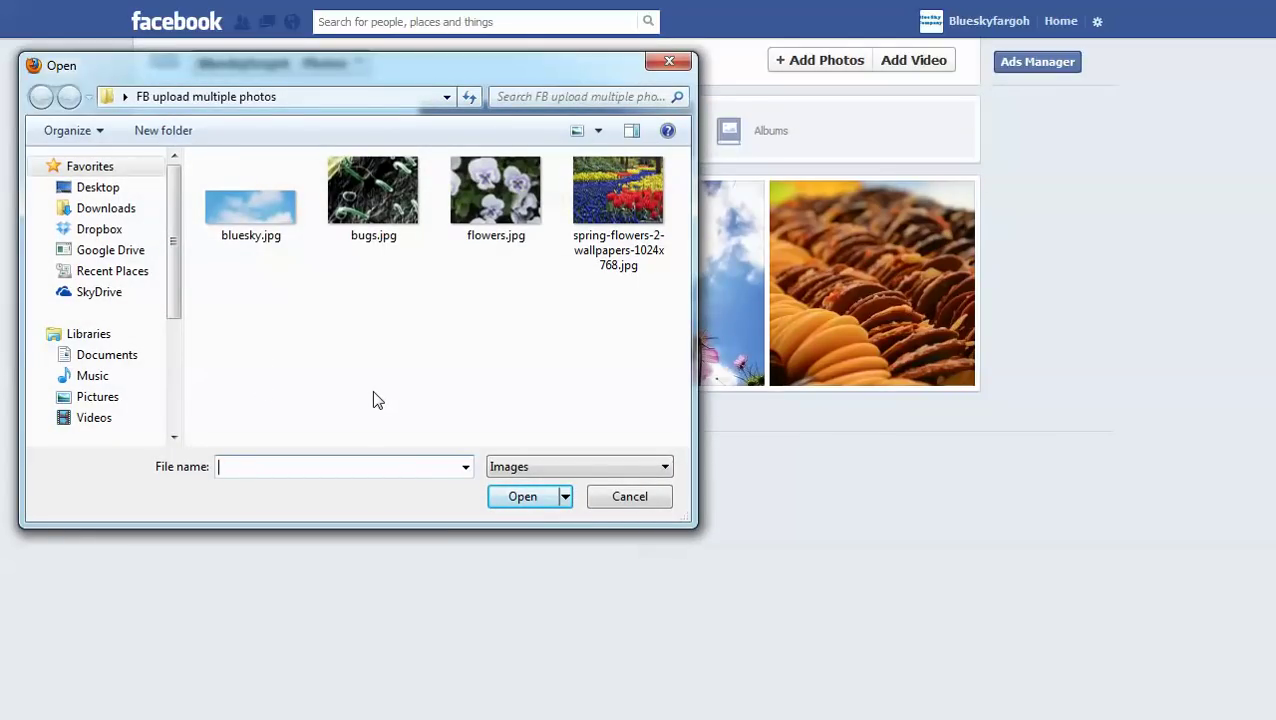
left_click(378, 218)
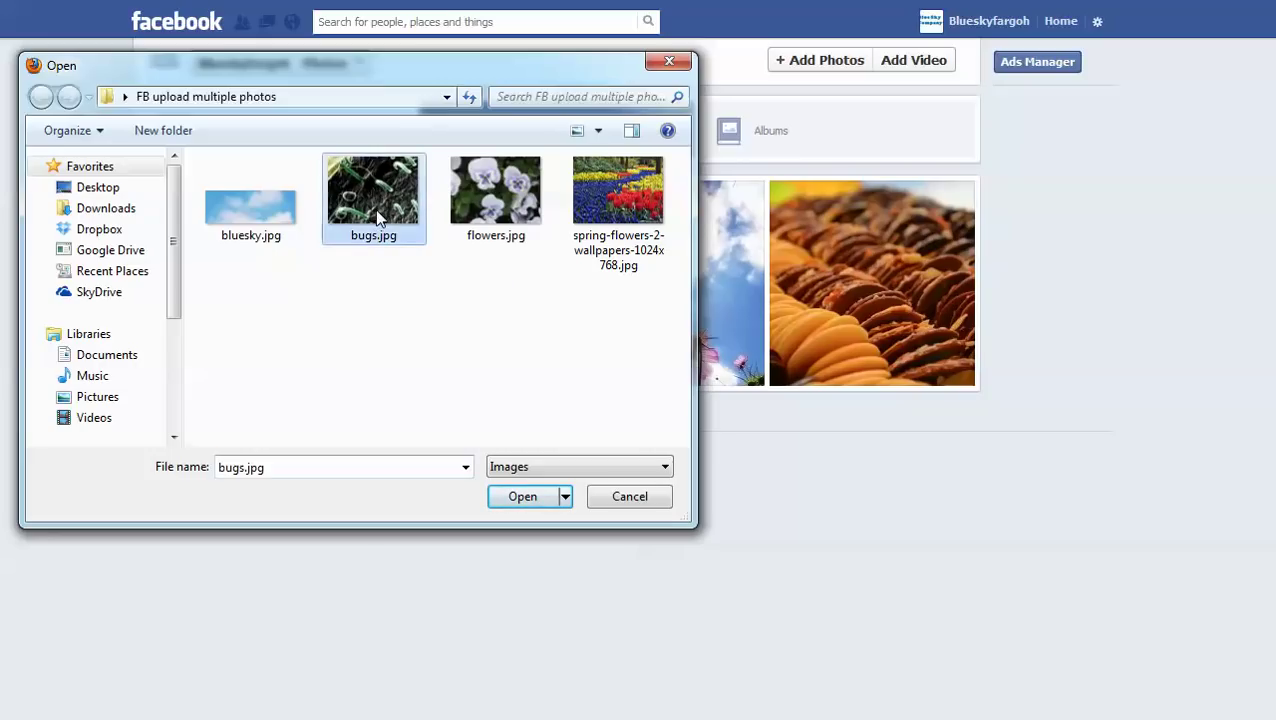
left_click(492, 215, "ctrl")
left_click(576, 198, "ctrl")
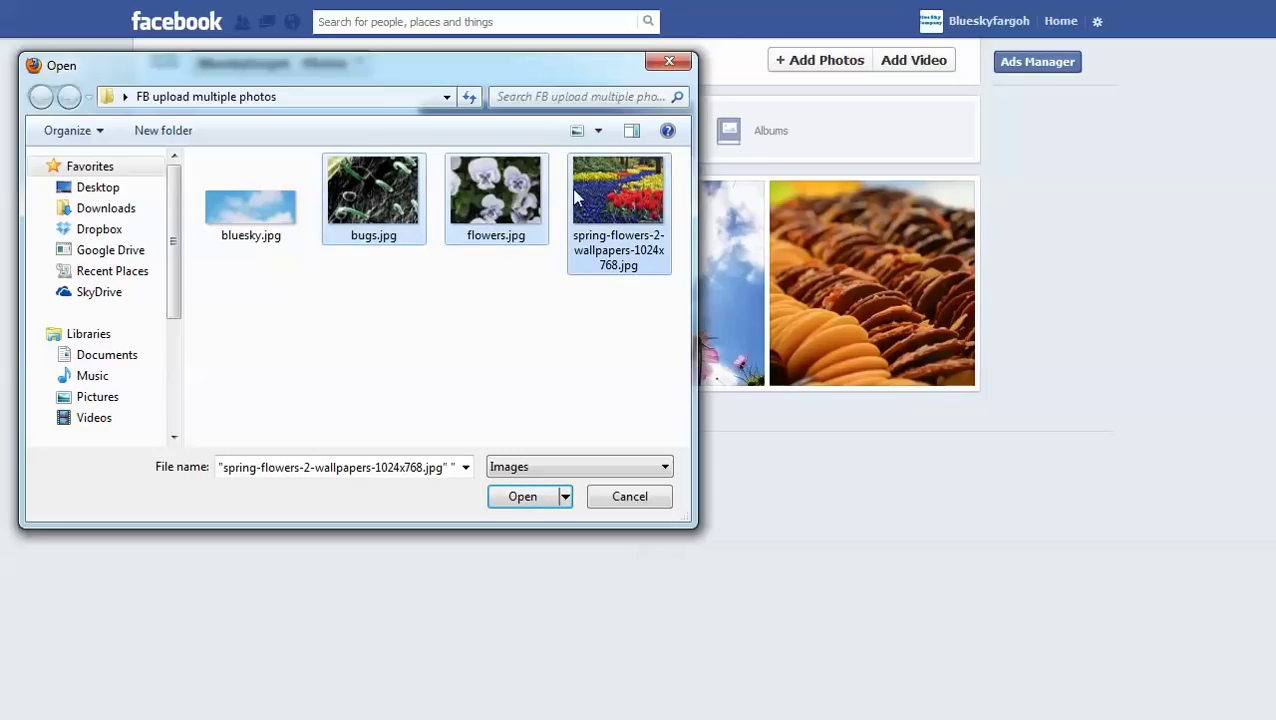
left_click(527, 497)
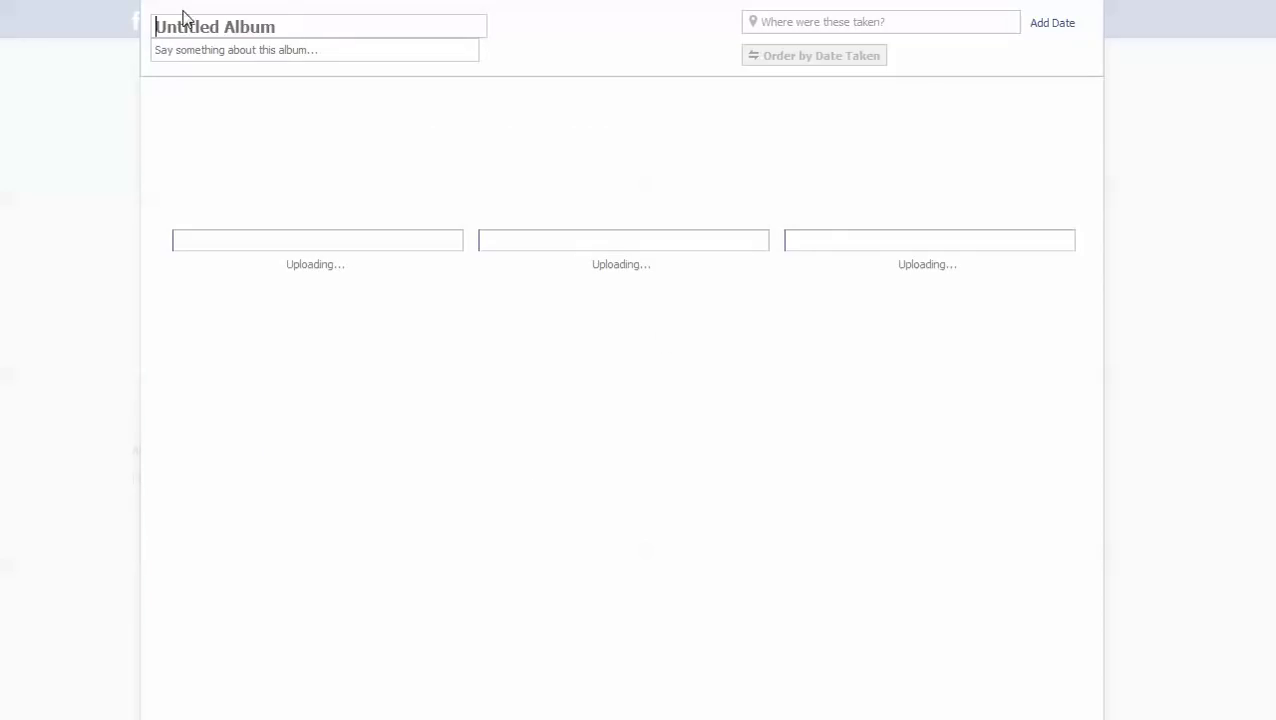
Rename the Untitled Album to 'Flower album'.
left_click(291, 28)
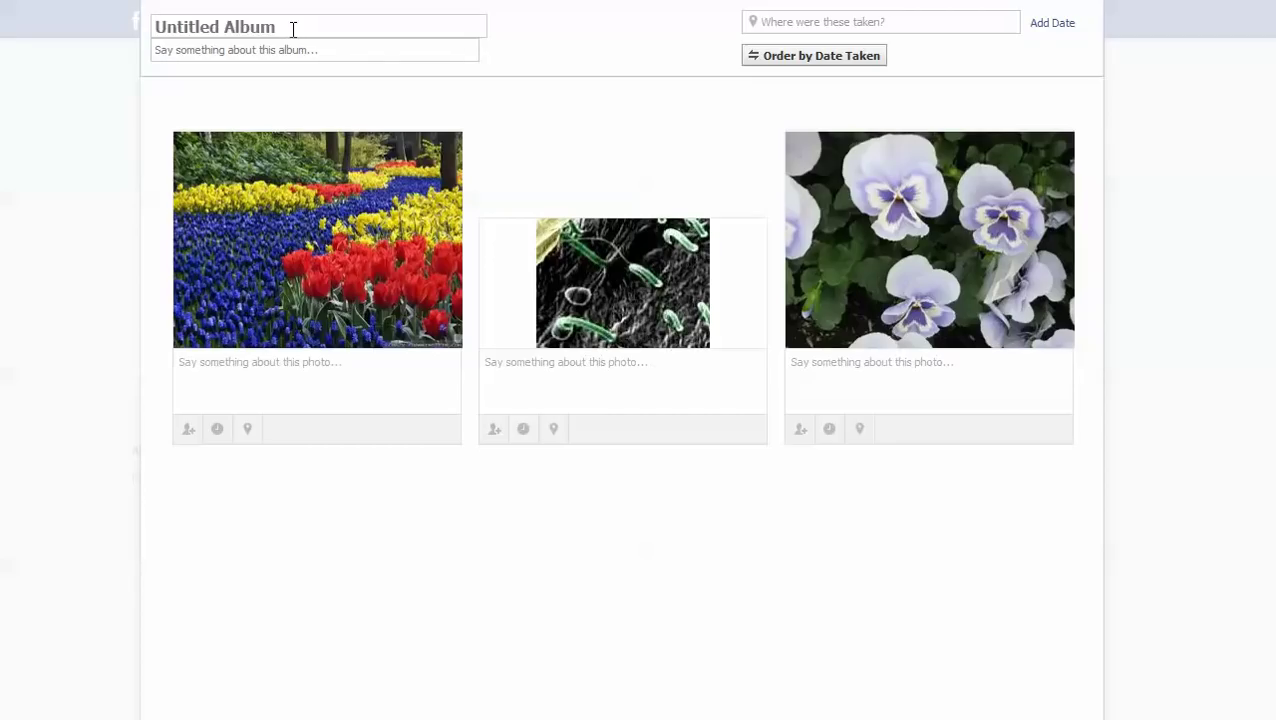
type("Flower album")
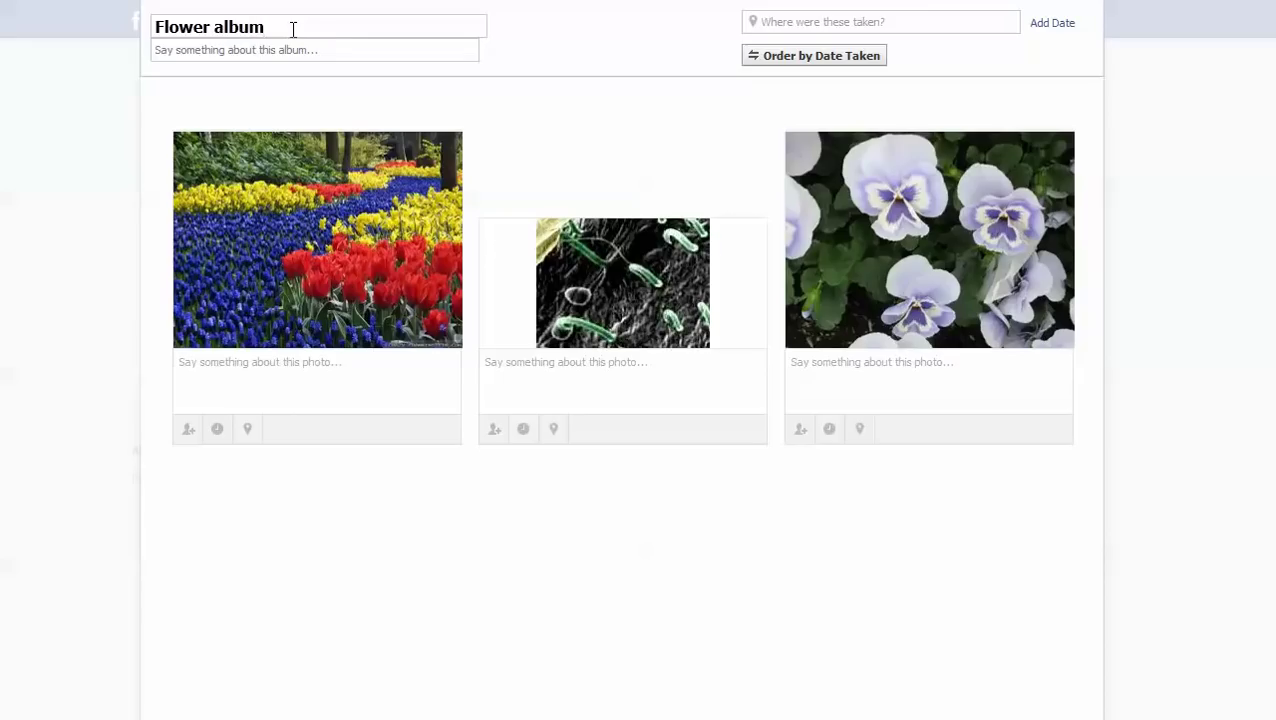
left_click(326, 50)
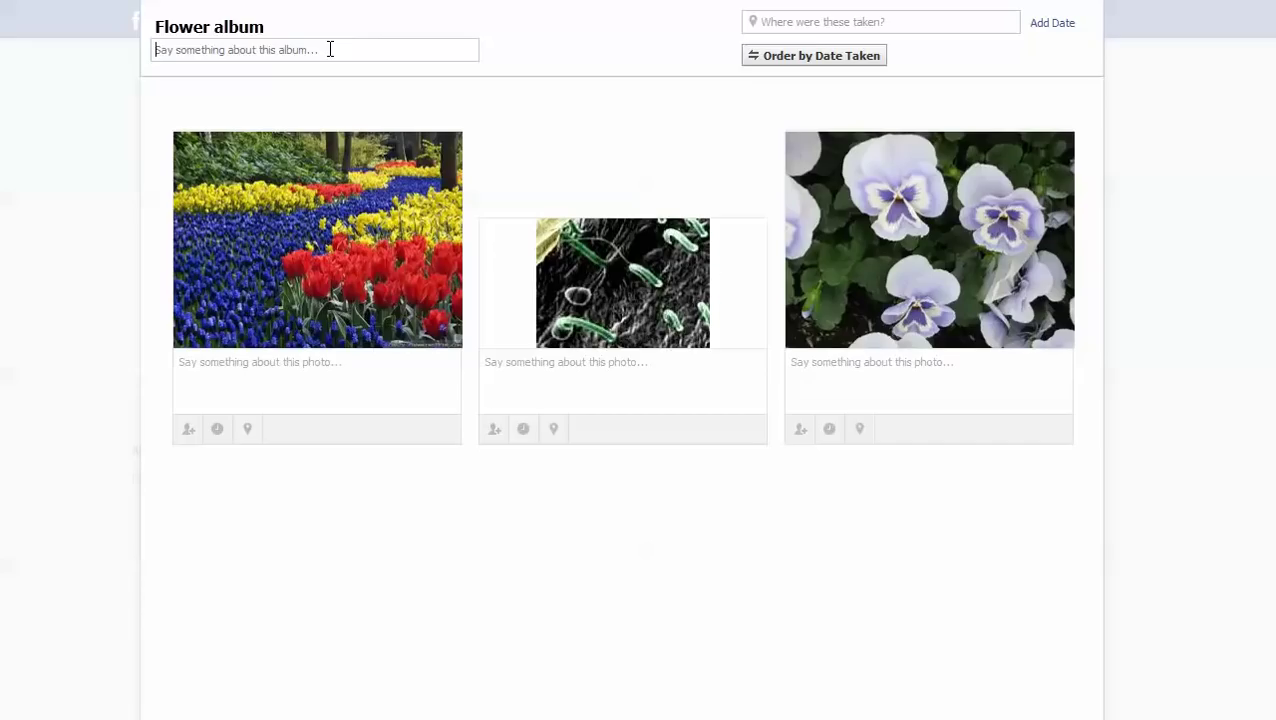
Enter the album description 'Here's the flowers I was talking about', correcting typos.
type("Here's a")
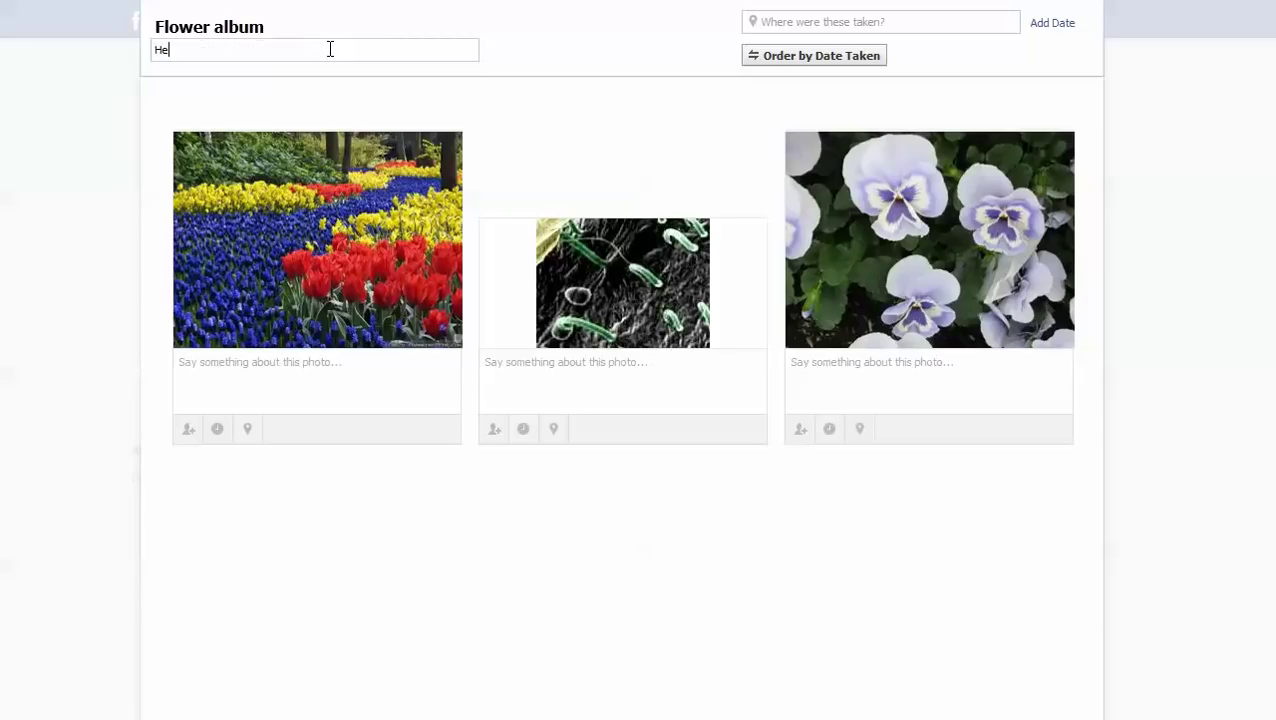
key("BackSpace")
type("the pflowers I ws")
type(" tal")
key("BackSpace")
key("BackSpace")
key("BackSpace")
key("BackSpace")
key("BackSpace")
type("as t")
key("BackSpace")
key("BackSpace")
key("BackSpace")
type("was talking about")
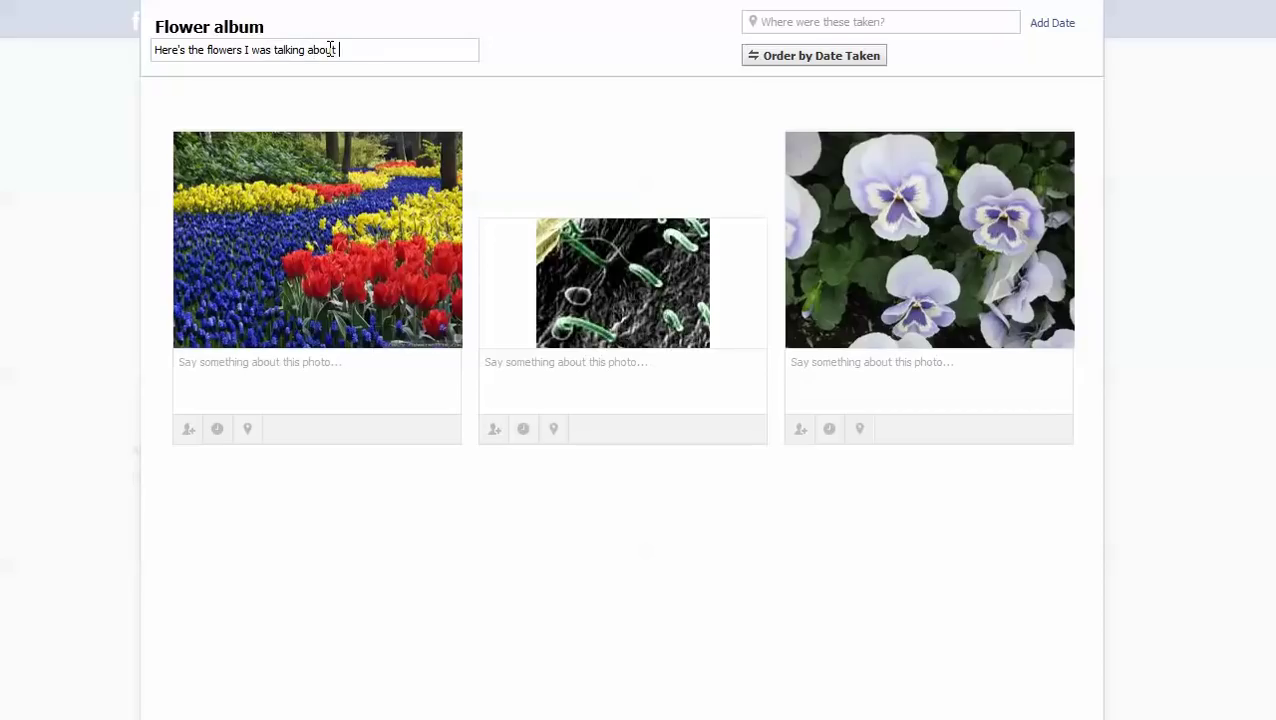
Open the caption fields of the first two photos and the pansy photo's location field.
left_click(332, 370)
left_click(587, 383)
left_click(859, 428)
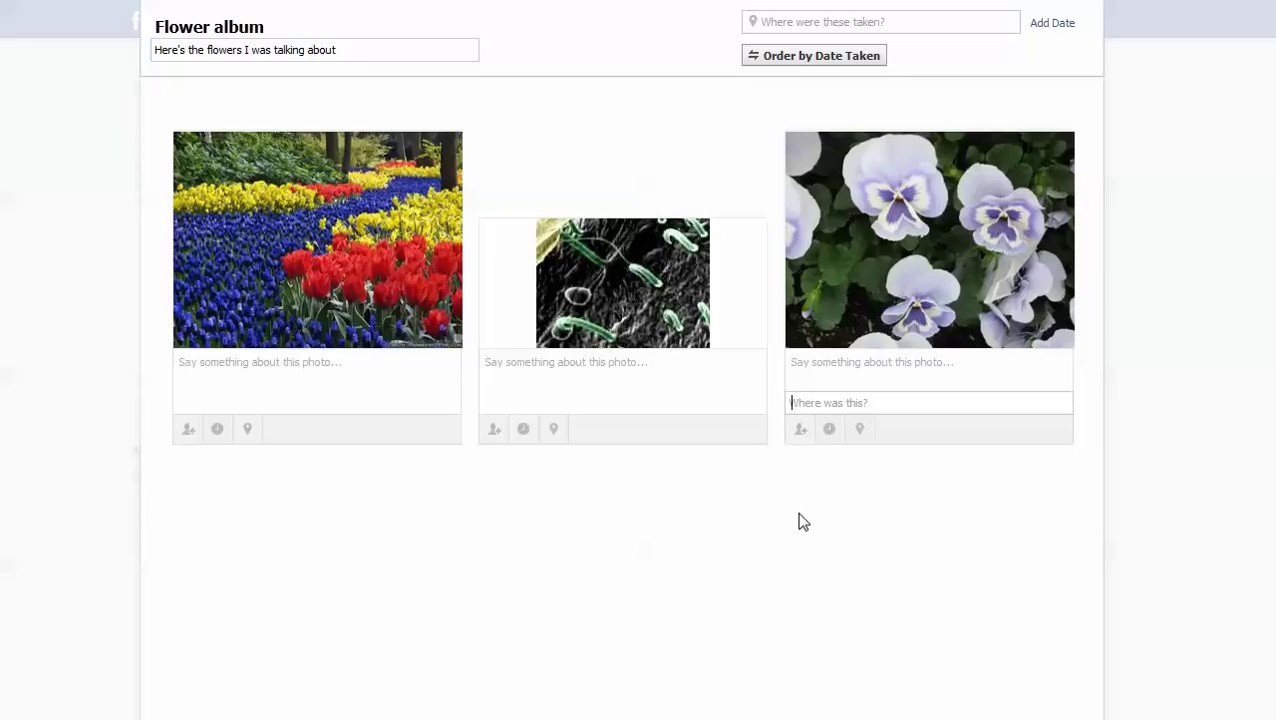
scroll(622, 300, "down", 3)
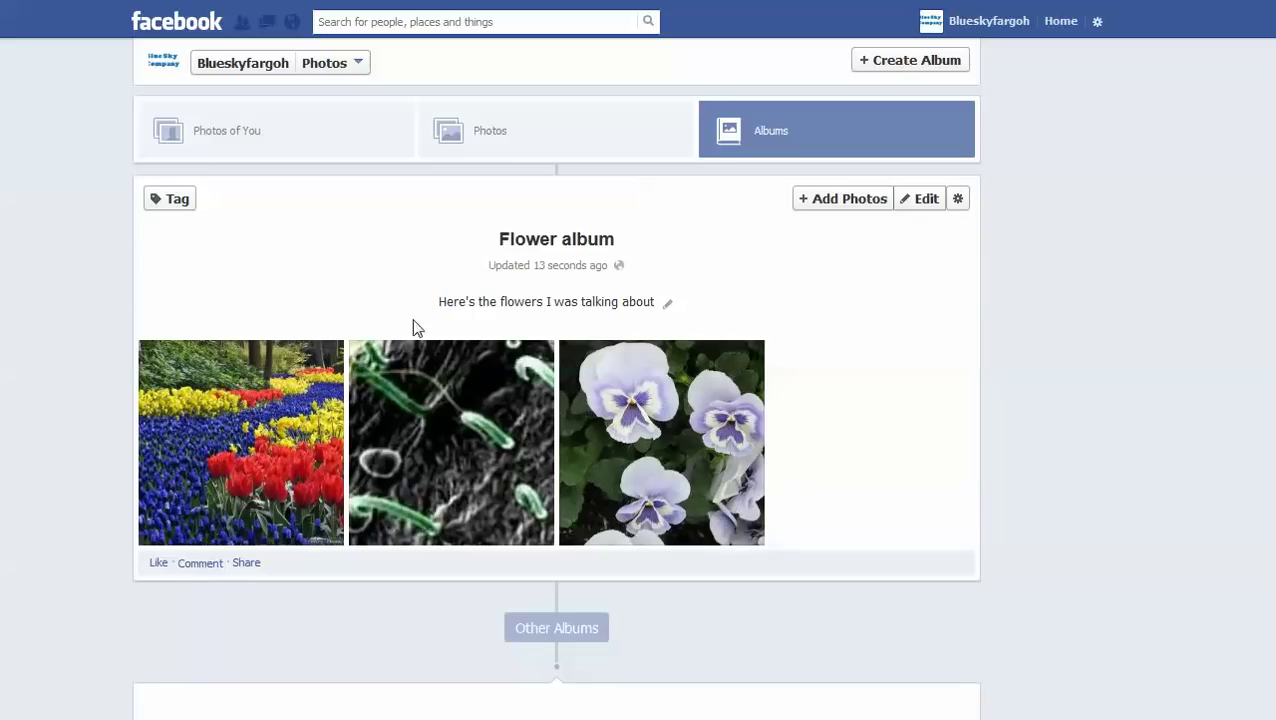
On the Blueskyfargoh timeline, find the Flower album post and view its tulip photo.
mouse_move(440, 303)
left_mouse_down()
mouse_move(635, 298)
mouse_move(663, 312)
left_mouse_up()
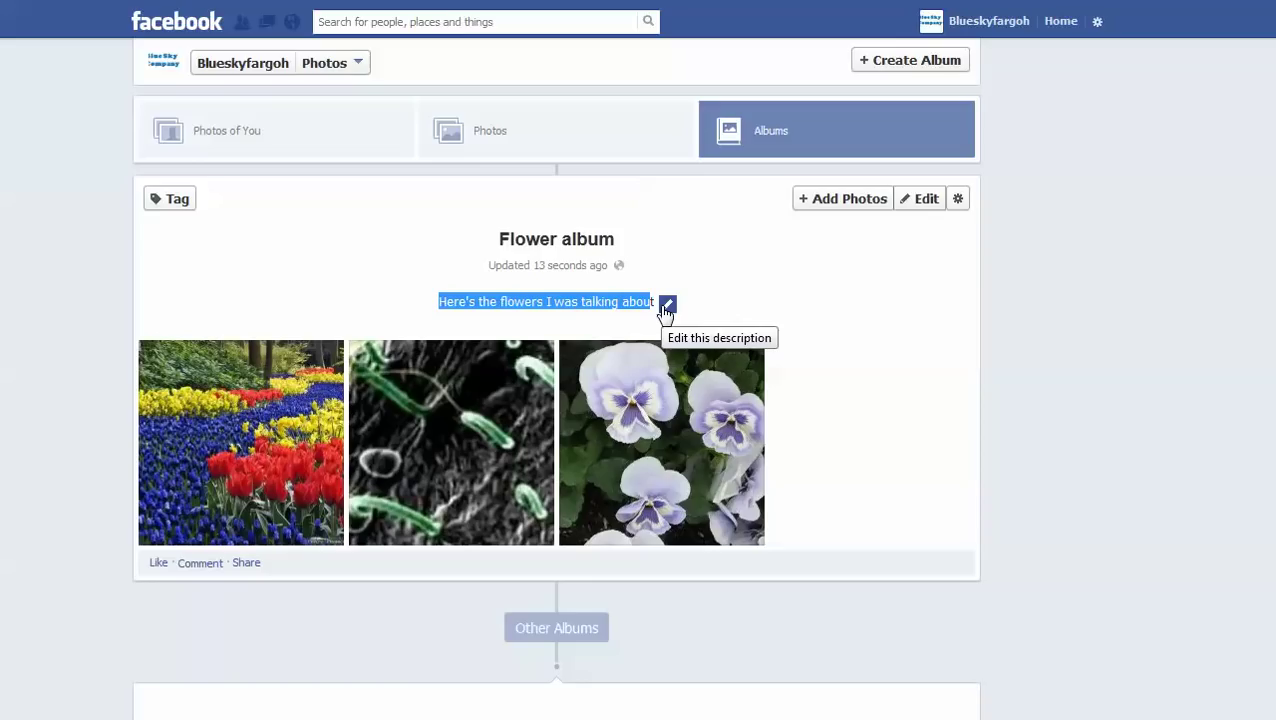
left_click(277, 70)
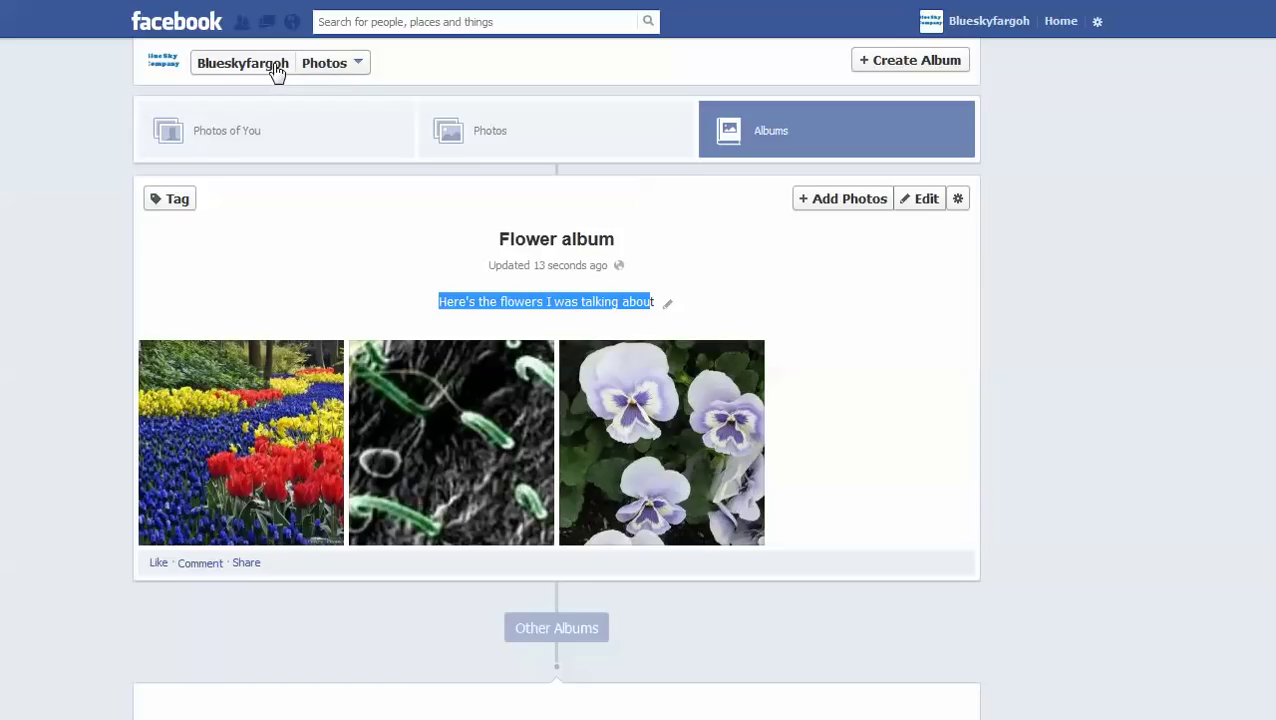
scroll(892, 553, "down", 10)
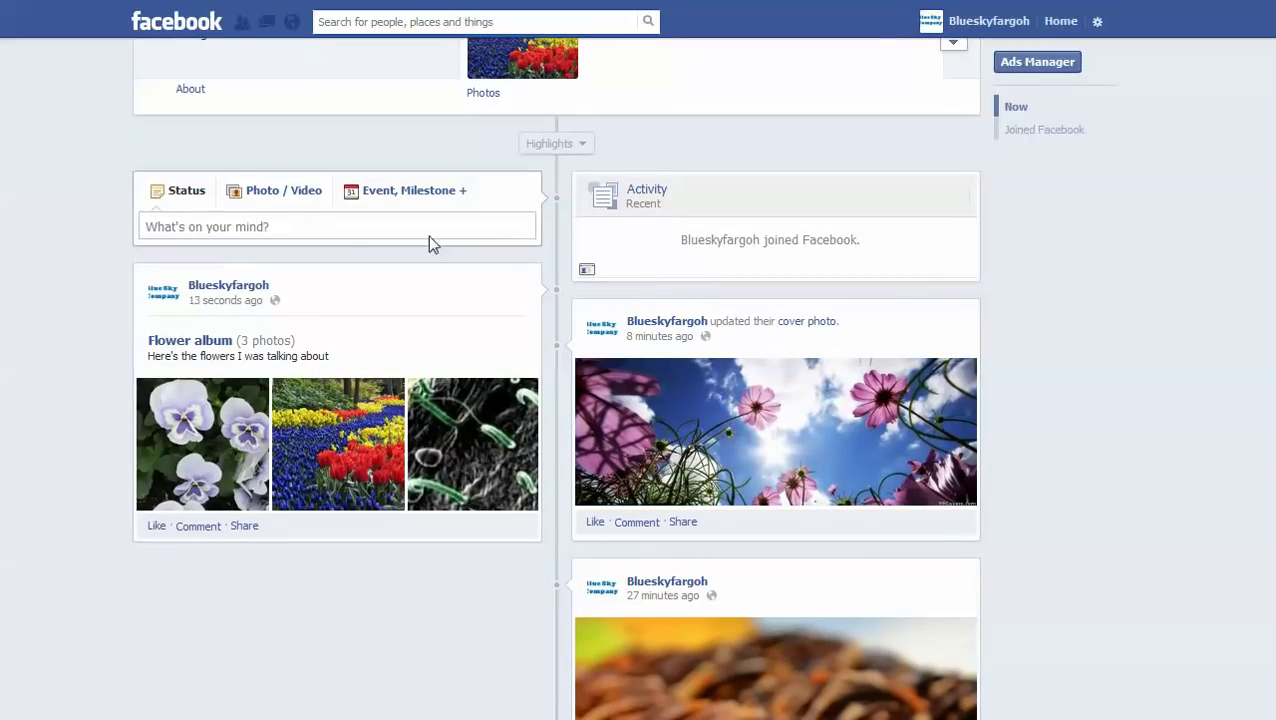
left_click_drag(507, 503, 508, 509)
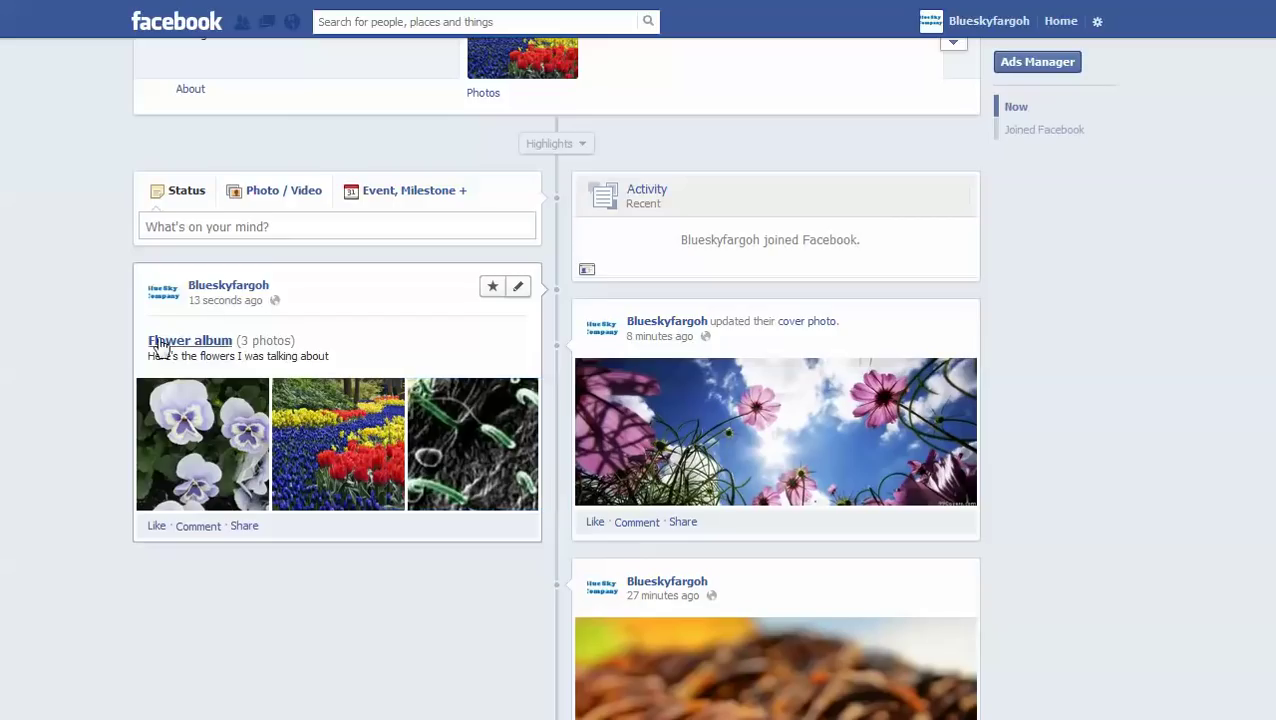
left_click_drag(150, 357, 341, 366)
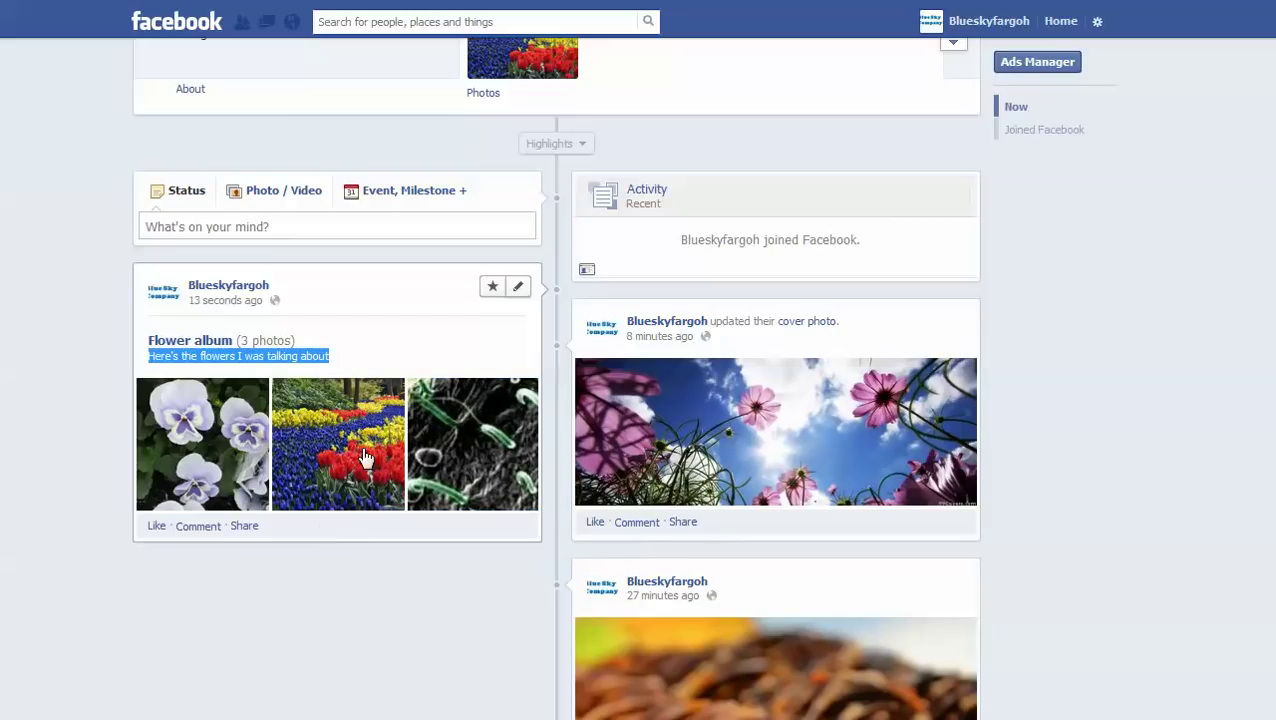
left_click(364, 457)
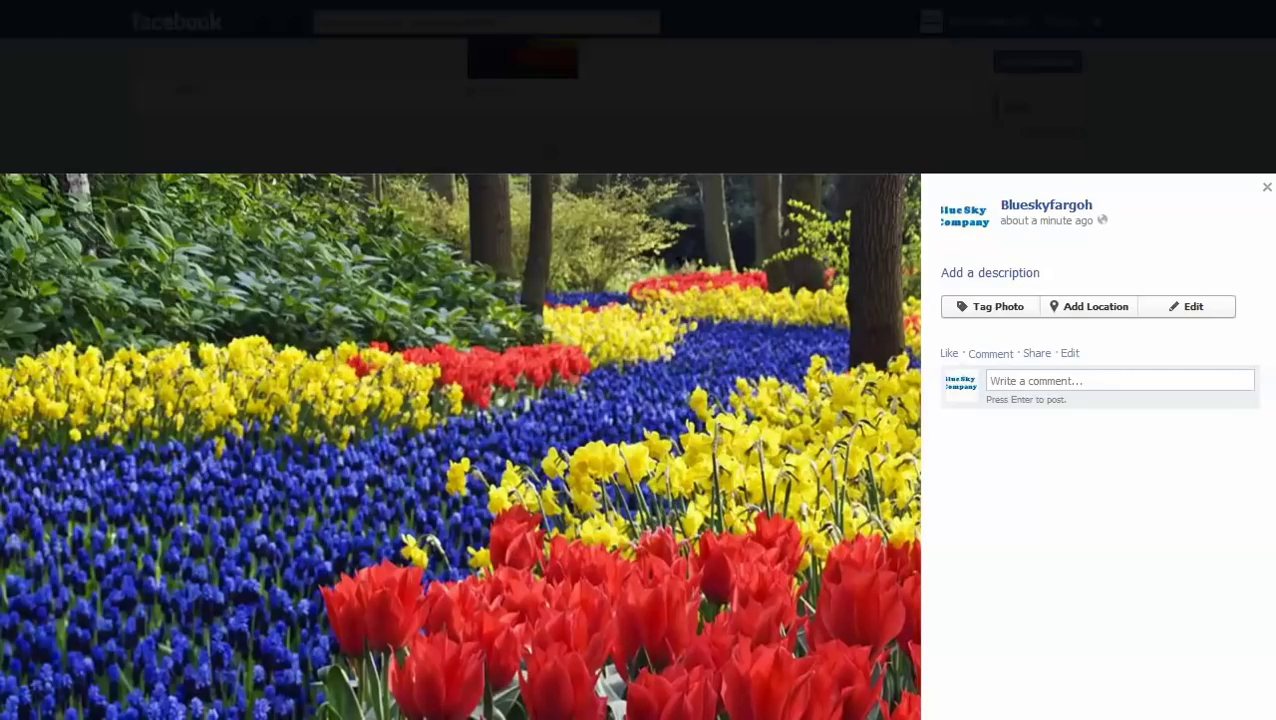
key("Escape")
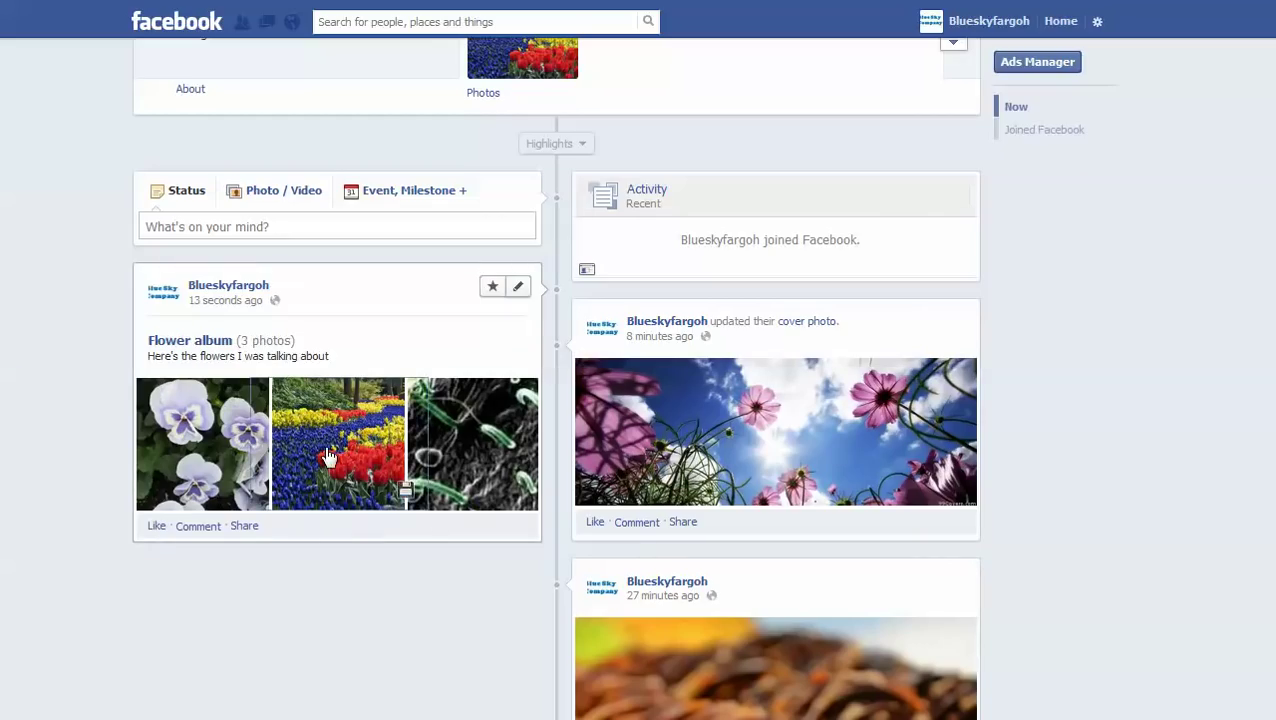